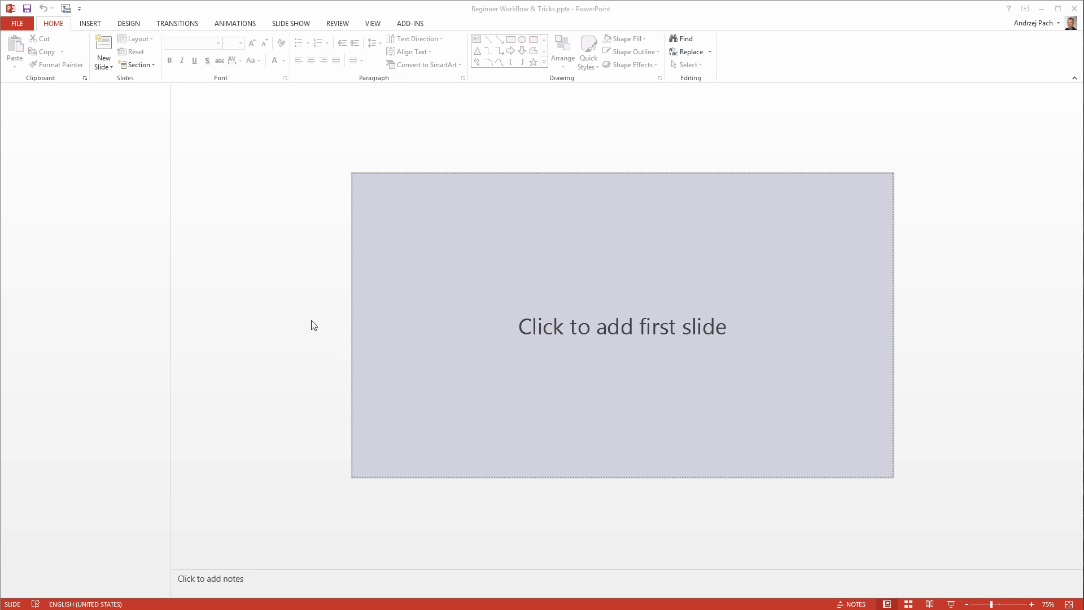
# Add a blank title slide with empty title and subtitle placeholders to the presentation
pyautogui.click(569, 248)
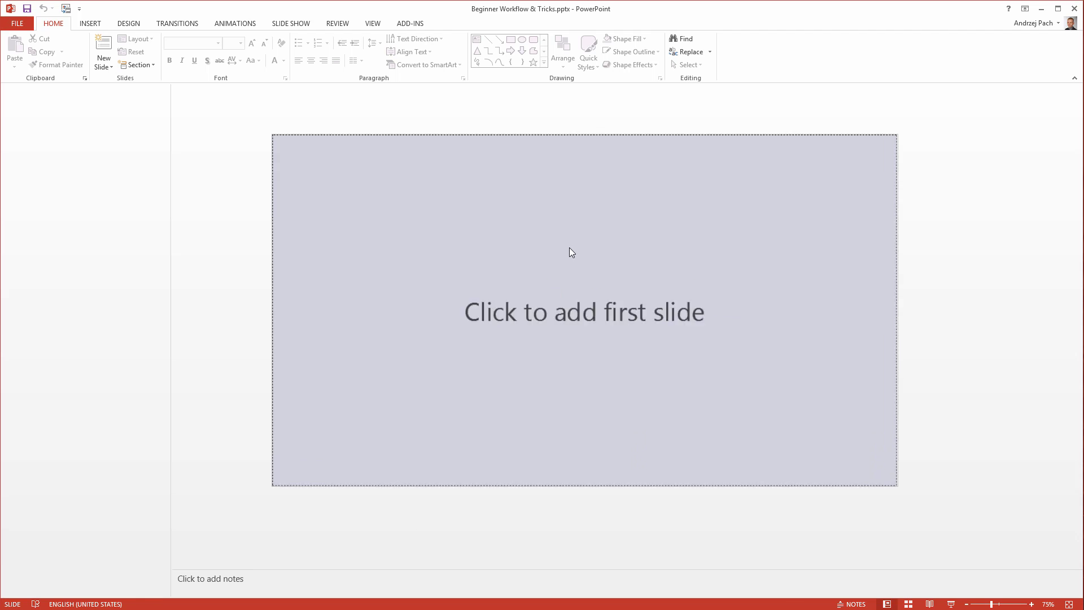
pyautogui.click(571, 252)
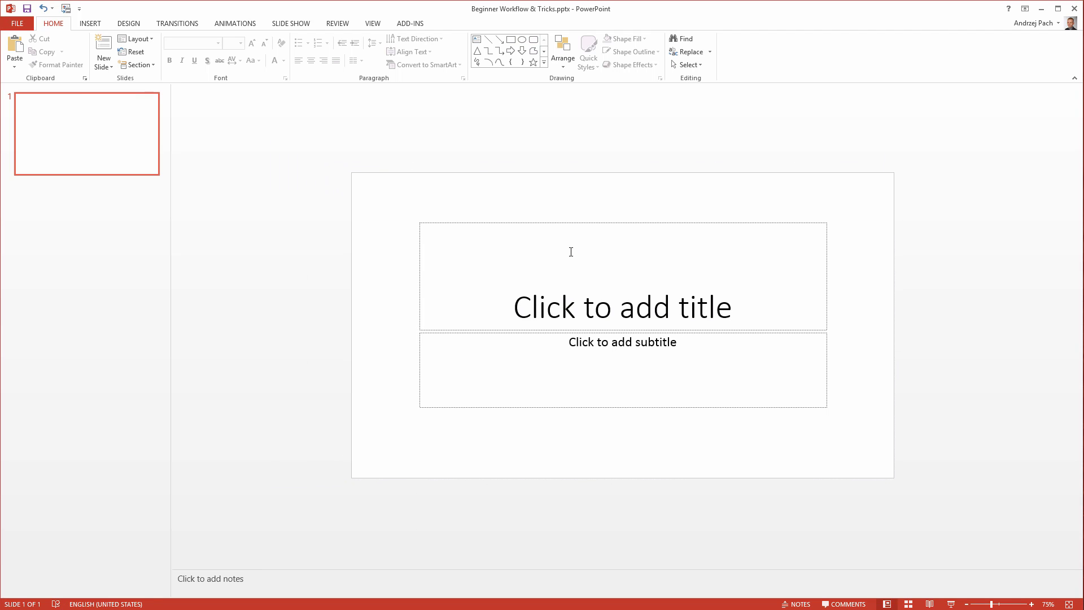
pyautogui.click(17, 24)
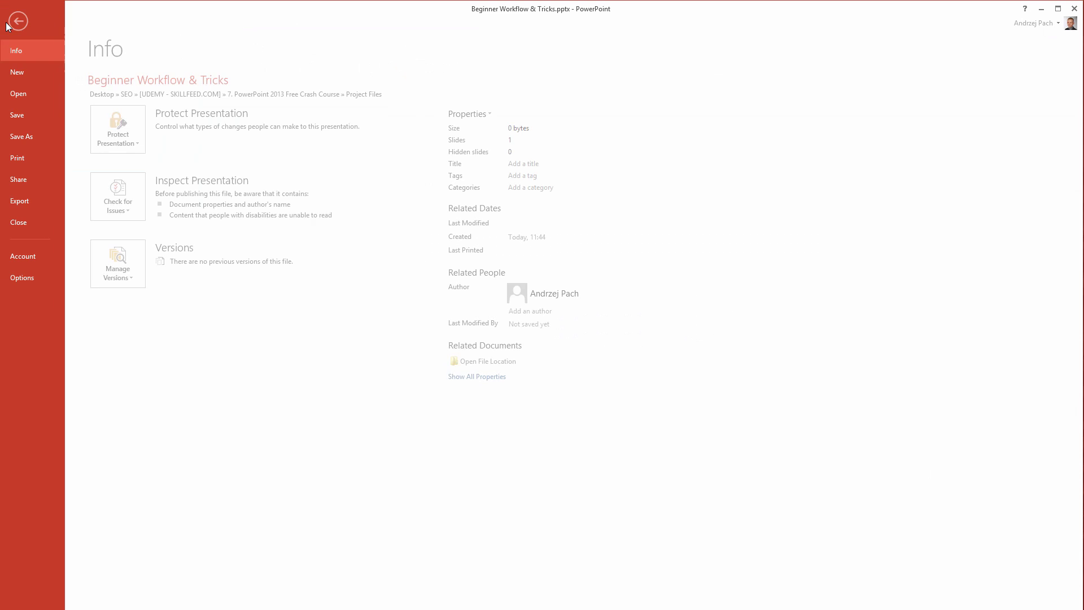
pyautogui.click(22, 72)
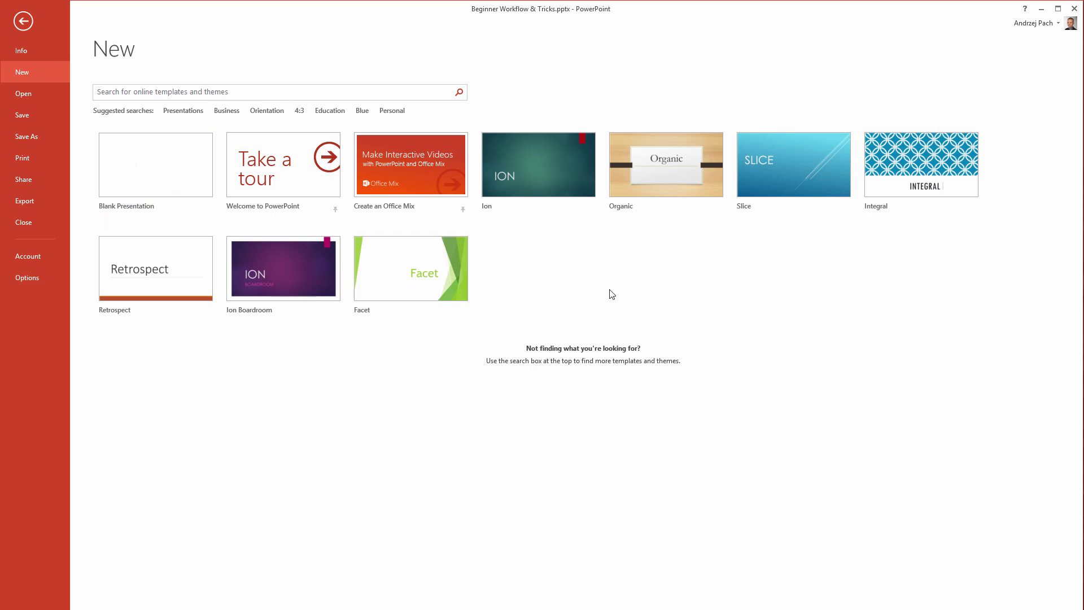
pyautogui.click(181, 185)
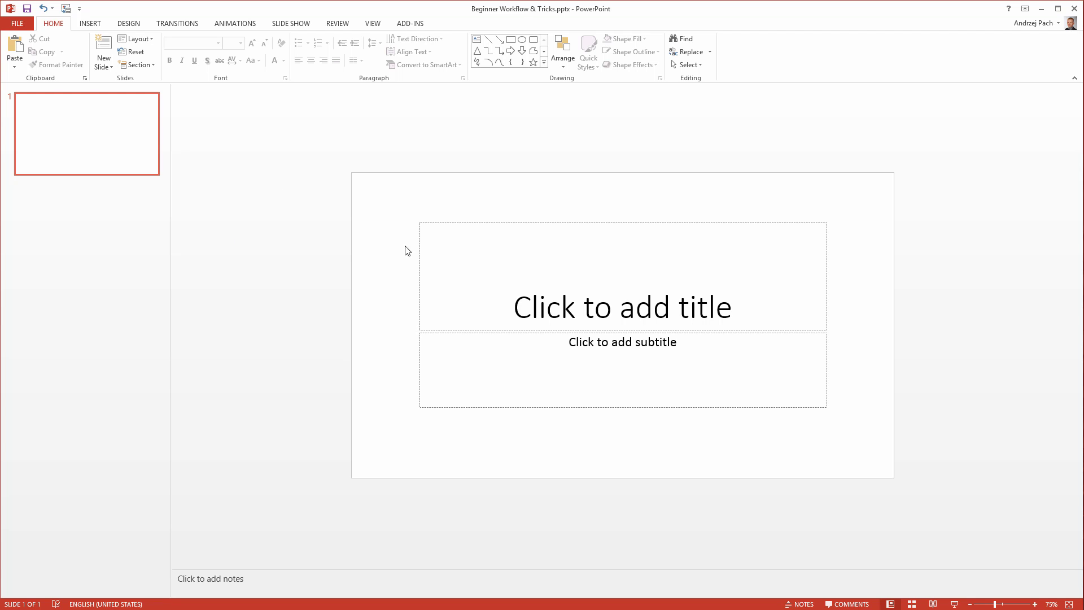
# Add a Title and Content slide after slide 1, then return to slide 1
pyautogui.rightClick(117, 245)
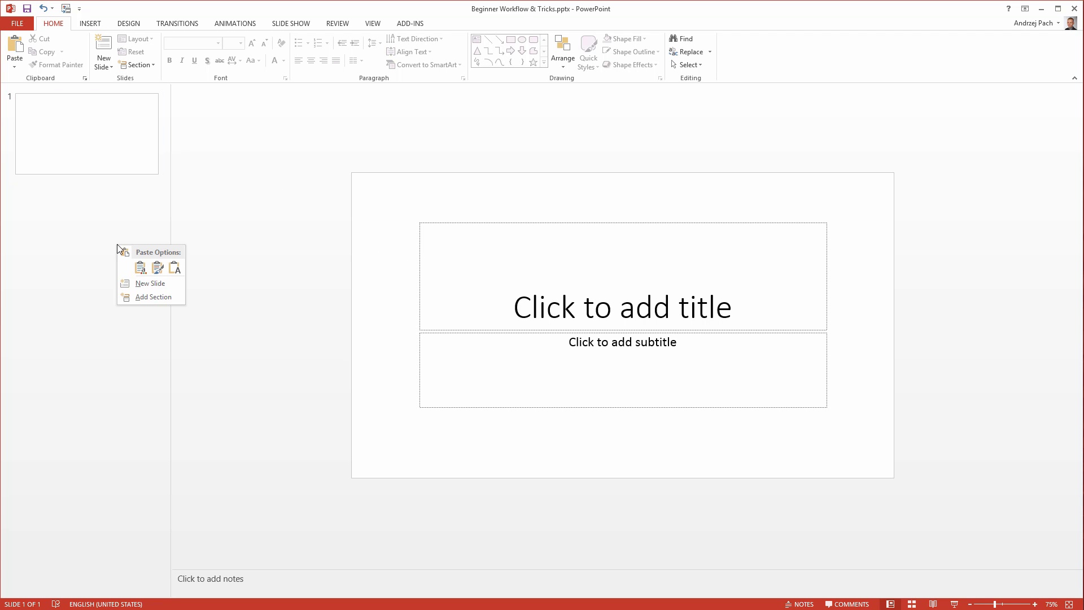
pyautogui.click(142, 282)
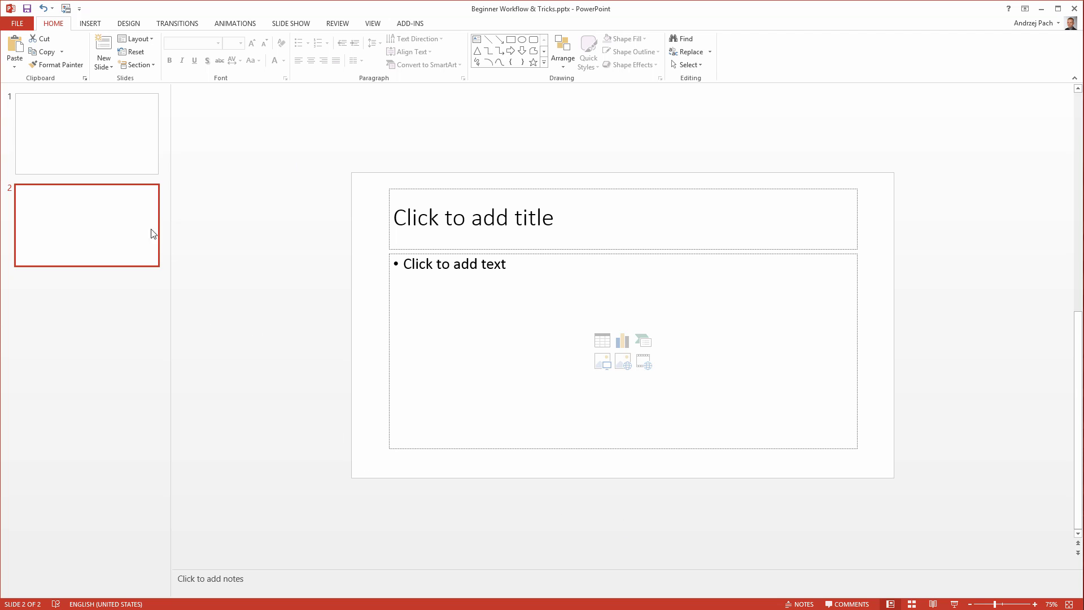
pyautogui.click(121, 161)
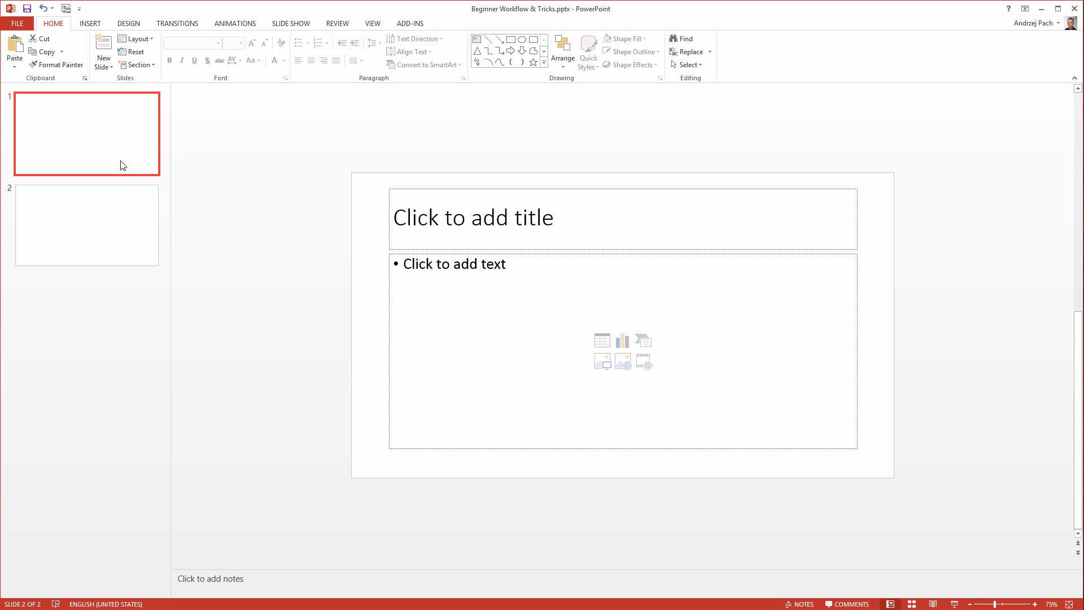
pyautogui.click(253, 194)
# Check slide 2, go back to slide 1, and show the Insert ribbon
pyautogui.click(120, 229)
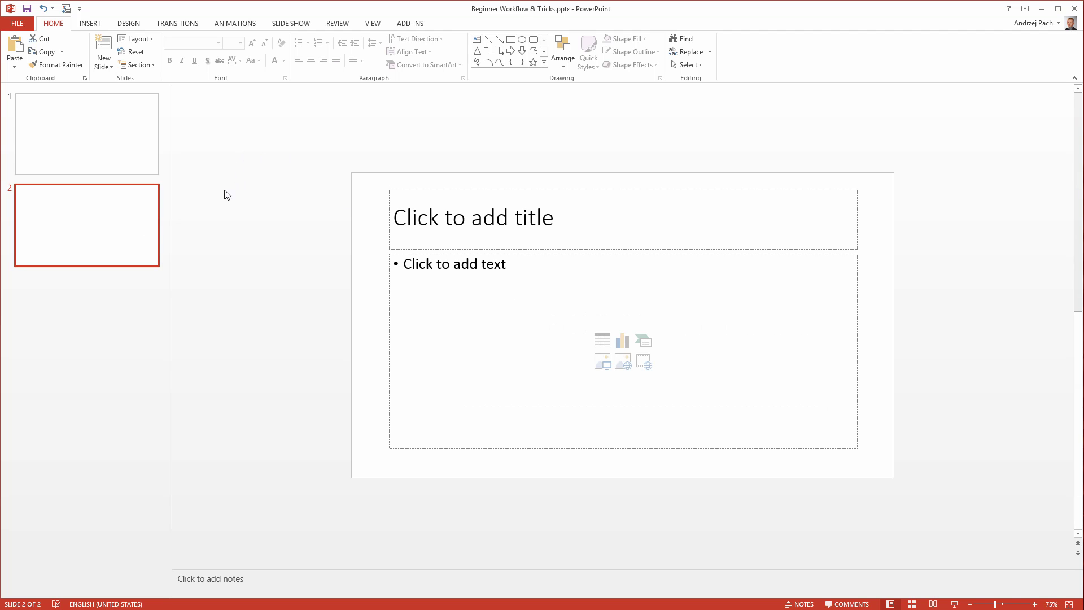
pyautogui.click(98, 129)
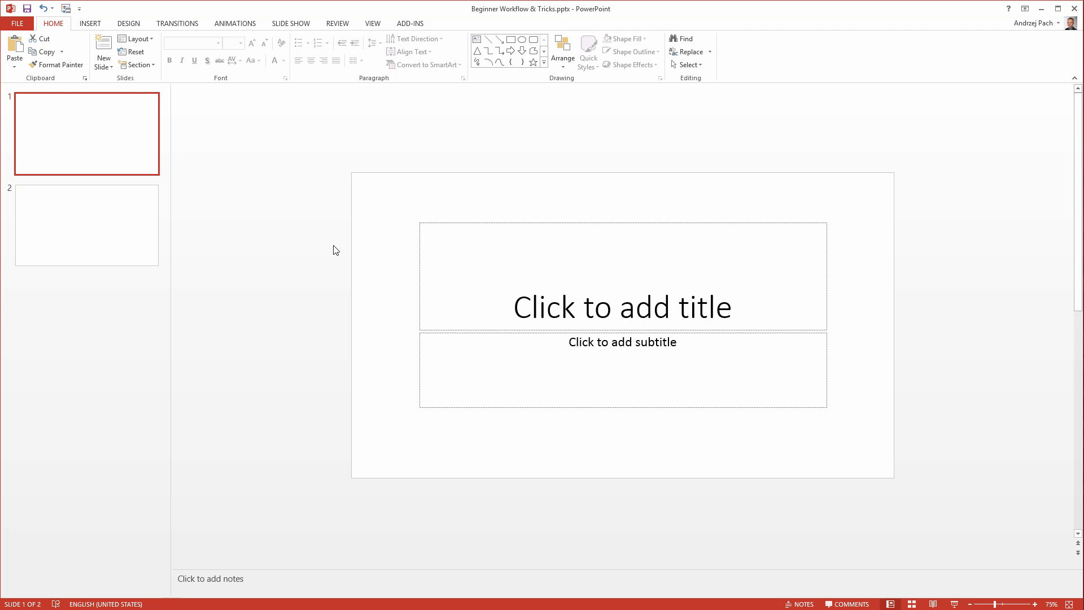
pyautogui.click(92, 22)
# Draw a blue 7.9 × 7.9 cm rectangle square just left of slide 1
pyautogui.click(200, 67)
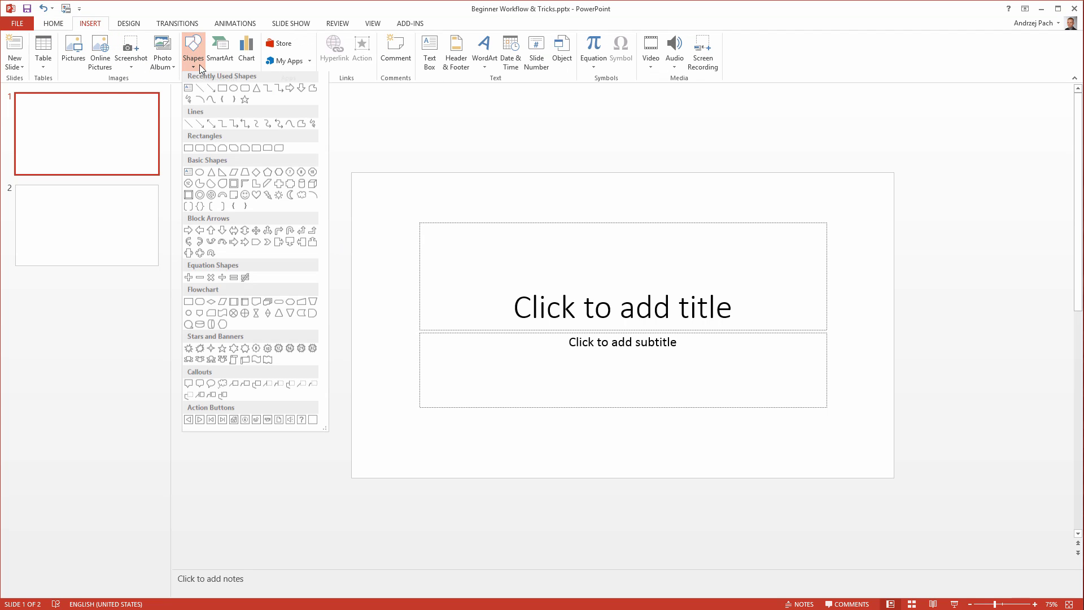
pyautogui.click(221, 88)
pyautogui.moveTo(197, 173)
pyautogui.mouseDown()
pyautogui.moveTo(279, 261)
pyautogui.moveTo(308, 281)
pyautogui.moveTo(252, 222)
pyautogui.moveTo(318, 277)
pyautogui.moveTo(259, 242)
pyautogui.moveTo(323, 281)
pyautogui.moveTo(324, 299)
pyautogui.mouseUp()
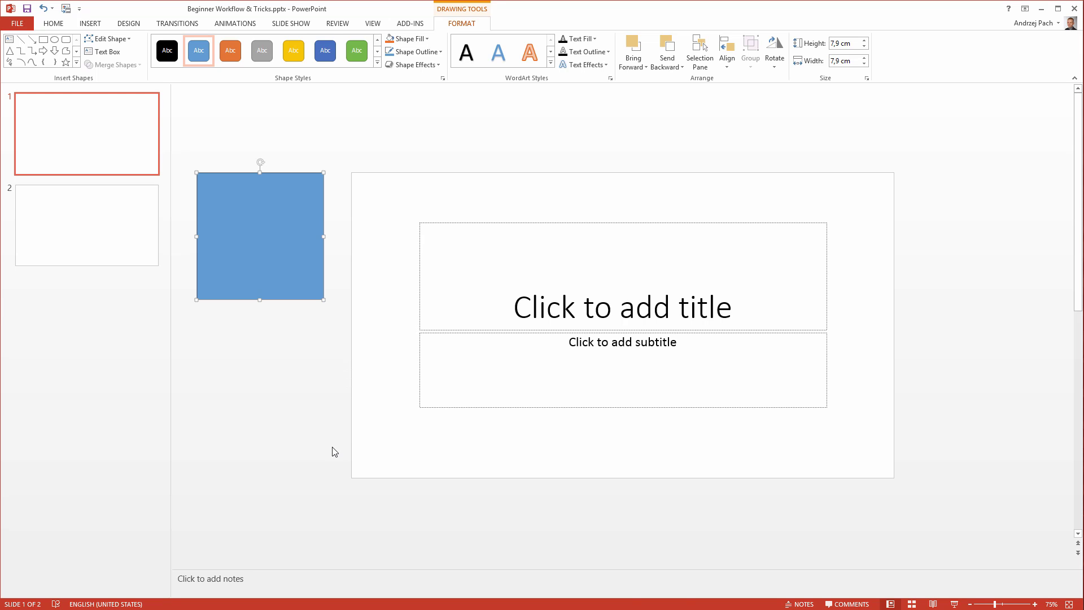
# Copy the square below the original and halve its width to 3,95 cm at slide 1's lower-left edge
pyautogui.hotkey('ctrl', 'd')
pyautogui.moveTo(277, 266); pyautogui.dragTo(361, 396)
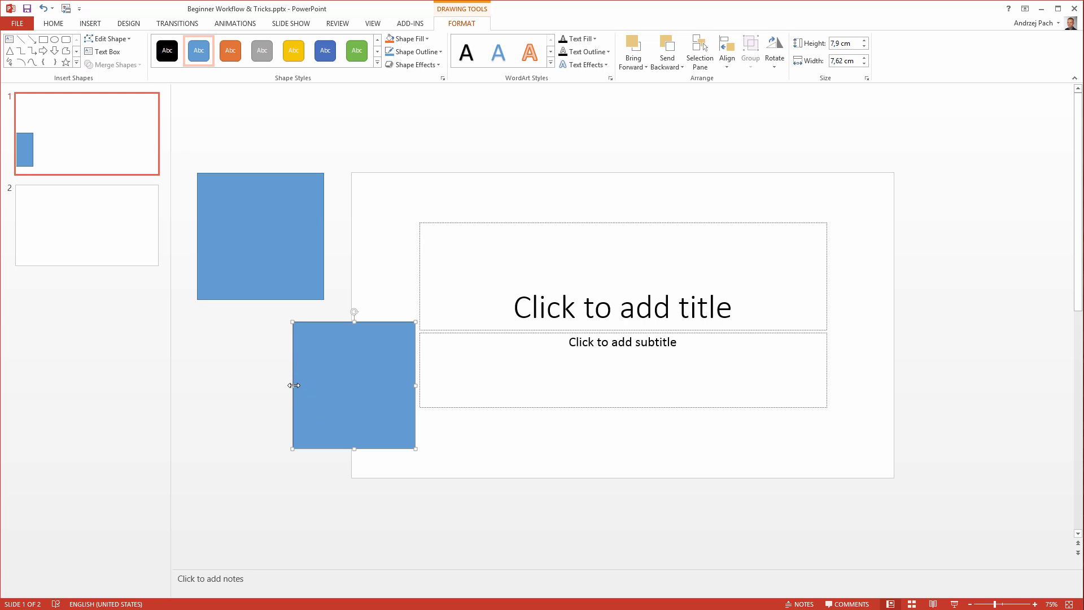
pyautogui.moveTo(294, 385)
pyautogui.mouseDown()
pyautogui.moveTo(324, 380)
pyautogui.moveTo(291, 386)
pyautogui.mouseUp()
pyautogui.moveTo(292, 383); pyautogui.dragTo(351, 383)
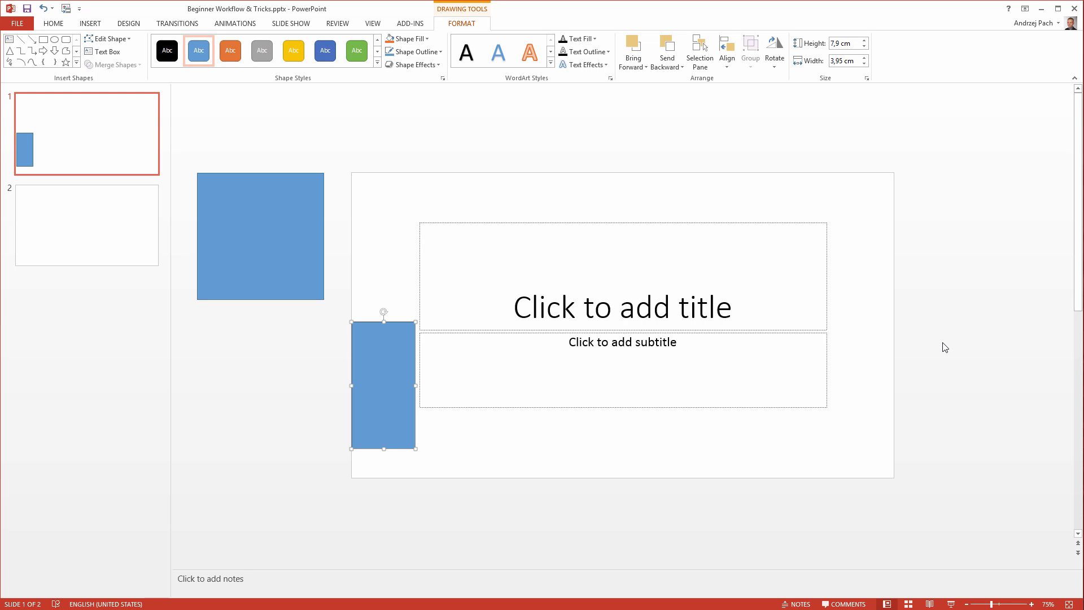
# Zoom out to 10% to see the working area, back in to 50%, and deselect
pyautogui.scroll(-7, 945, 347)
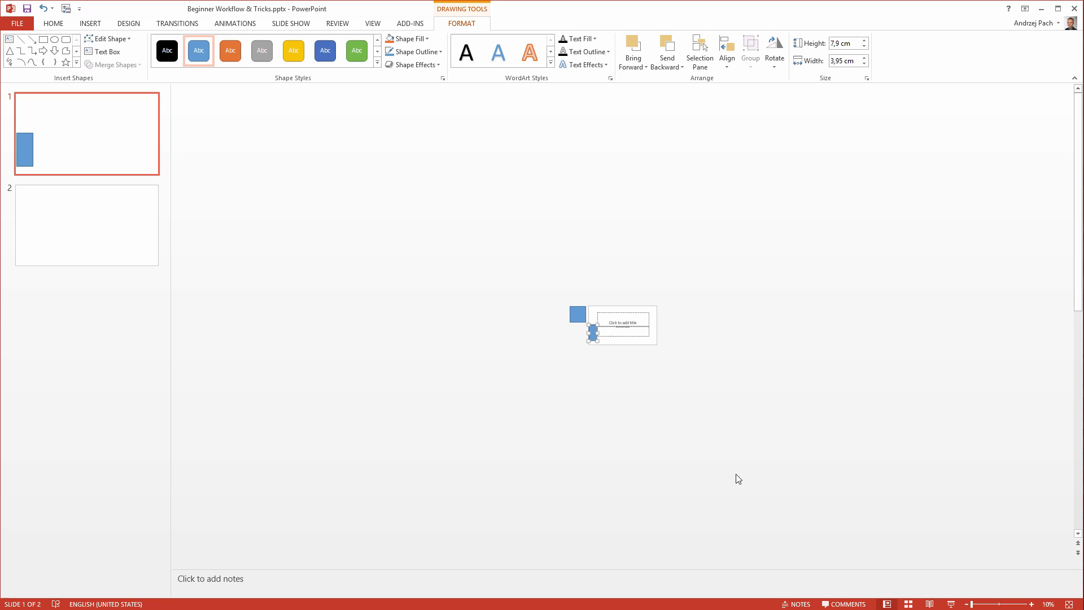
pyautogui.scroll(5, 696, 462)
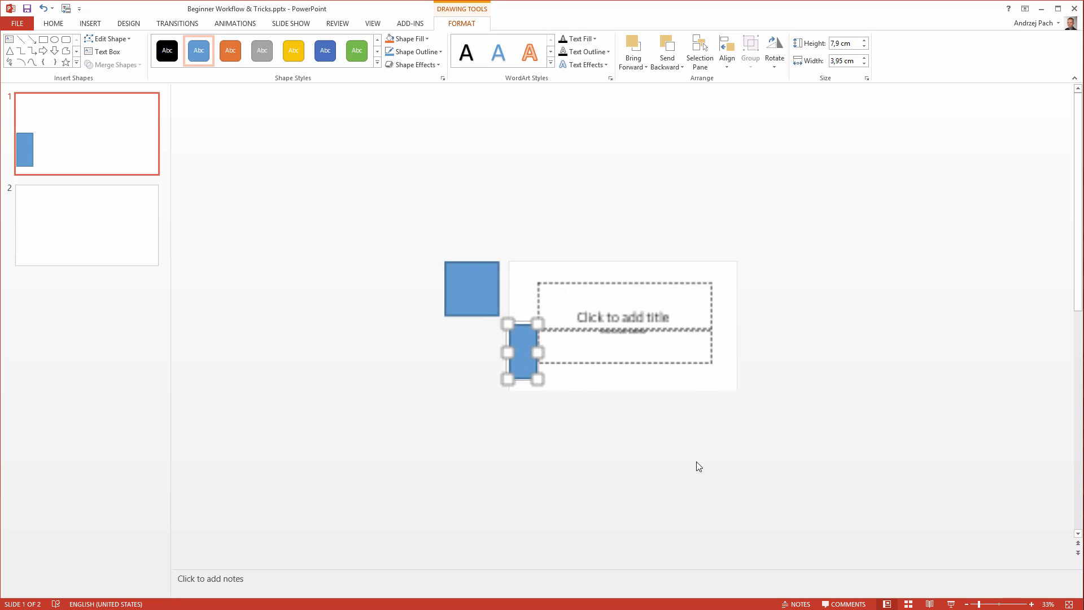
pyautogui.click(704, 455)
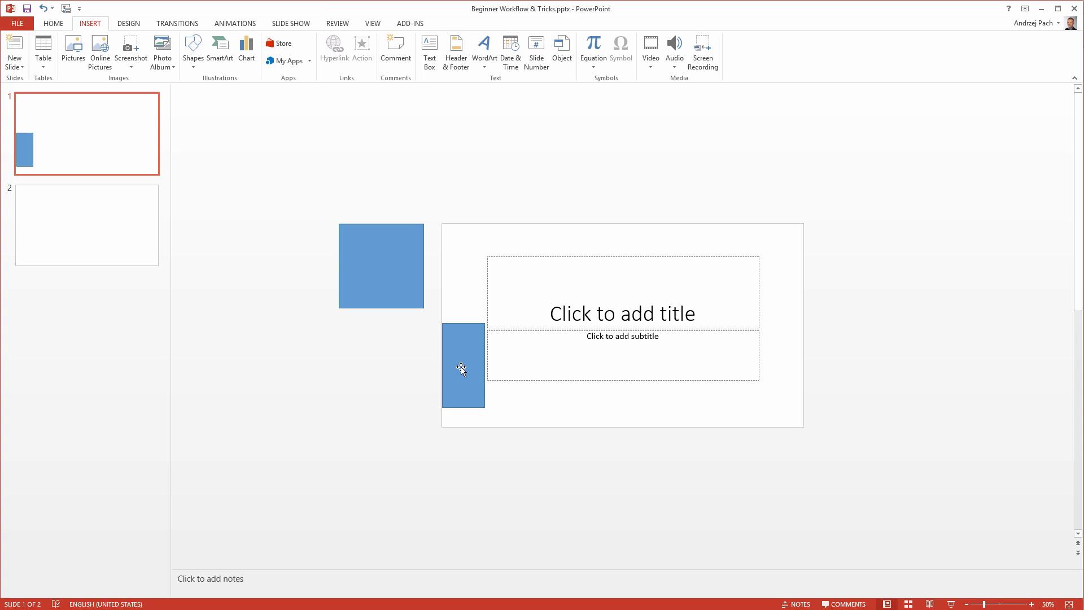
# Place narrow rectangle copies at slide 1's top-left corner, right edge and bottom centre
pyautogui.moveTo(458, 372)
pyautogui.mouseDown()
pyautogui.moveTo(557, 433)
pyautogui.moveTo(629, 438)
pyautogui.moveTo(615, 441)
pyautogui.mouseUp()
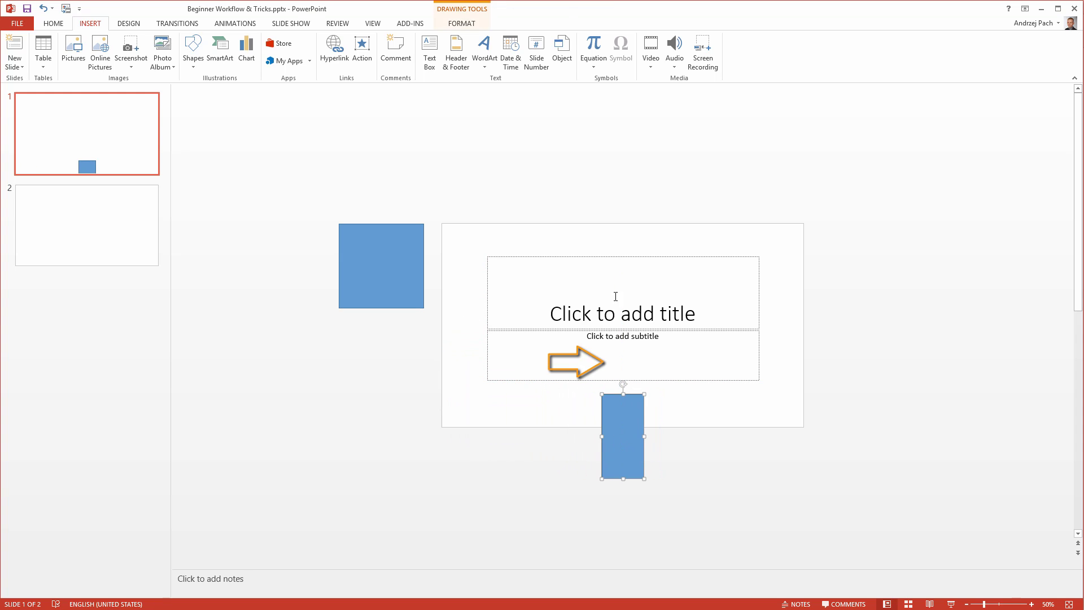
pyautogui.moveTo(627, 435); pyautogui.dragTo(540, 415)
pyautogui.hotkey('ctrl', 'd')
pyautogui.hotkey('ctrl', 'd')
pyautogui.hotkey('ctrl', 'd')
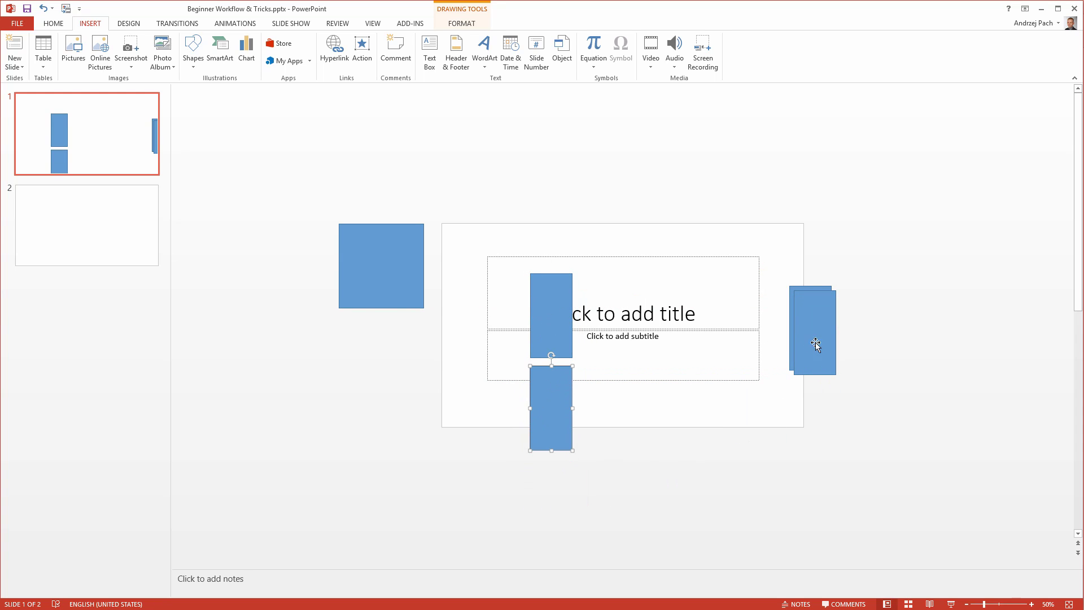
pyautogui.moveTo(815, 341); pyautogui.dragTo(549, 509)
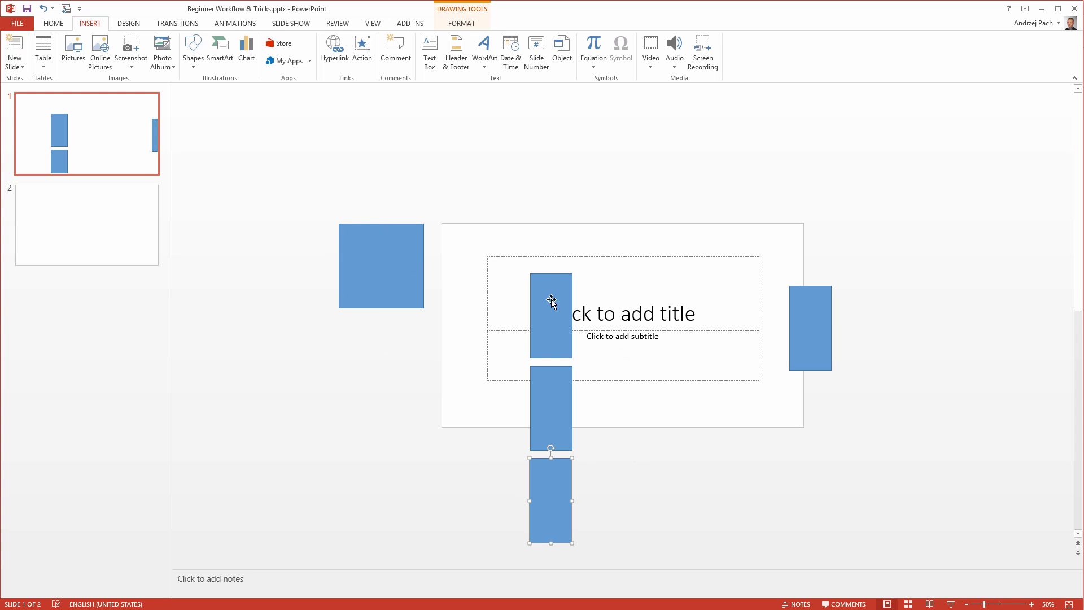
pyautogui.moveTo(550, 300); pyautogui.dragTo(469, 253)
pyautogui.click(395, 254)
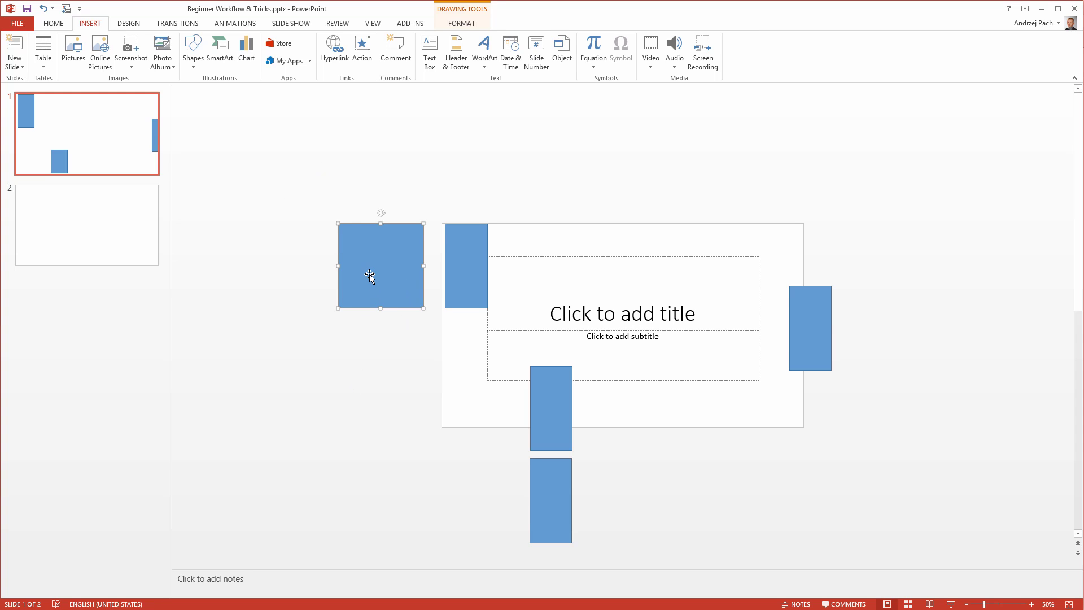
# Move the squares and the left tall rectangle around slide 1's left edge
pyautogui.moveTo(369, 273); pyautogui.dragTo(507, 254)
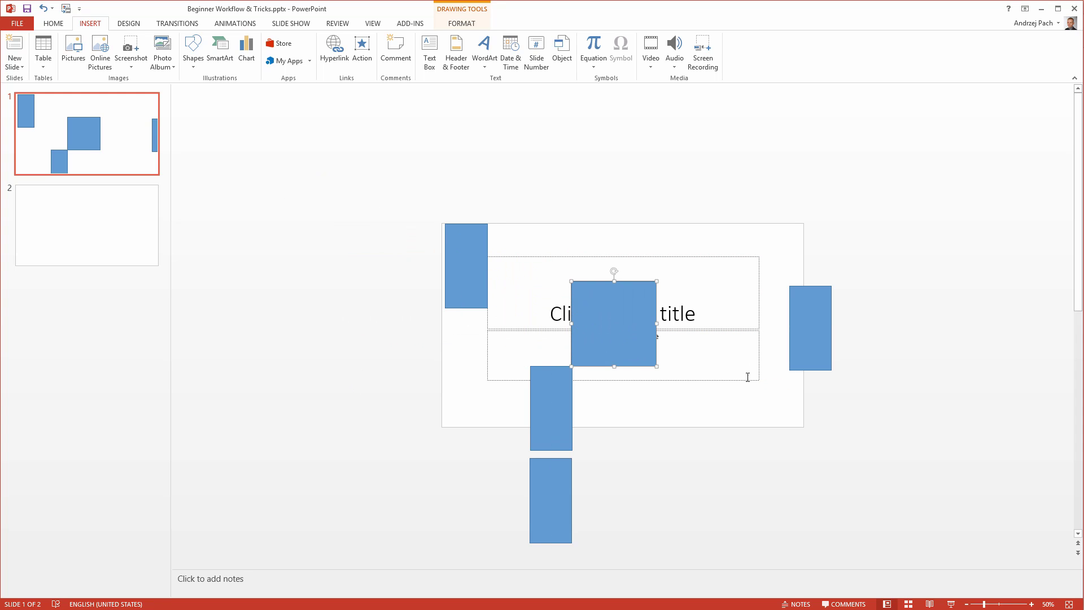
pyautogui.moveTo(612, 322); pyautogui.dragTo(339, 266)
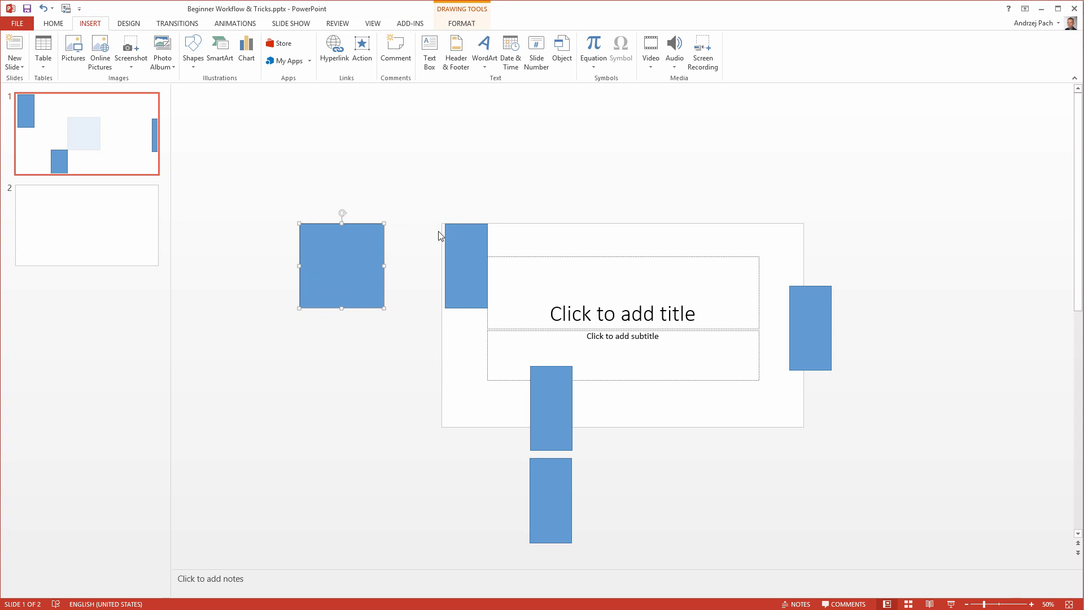
pyautogui.moveTo(459, 236)
pyautogui.mouseDown()
pyautogui.moveTo(450, 266)
pyautogui.moveTo(458, 239)
pyautogui.mouseUp()
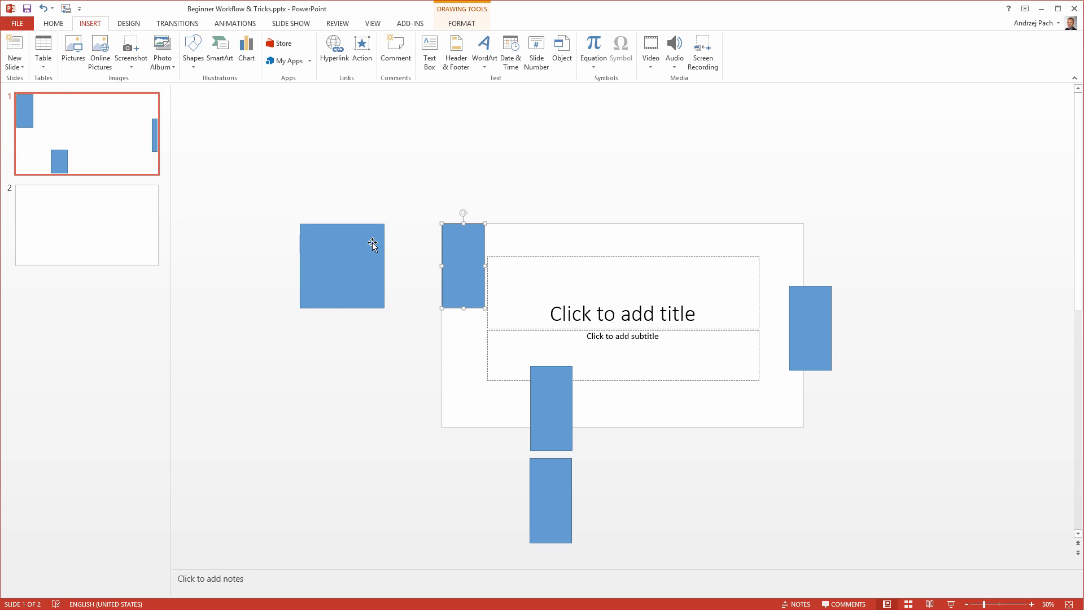
pyautogui.moveTo(350, 267); pyautogui.dragTo(358, 368)
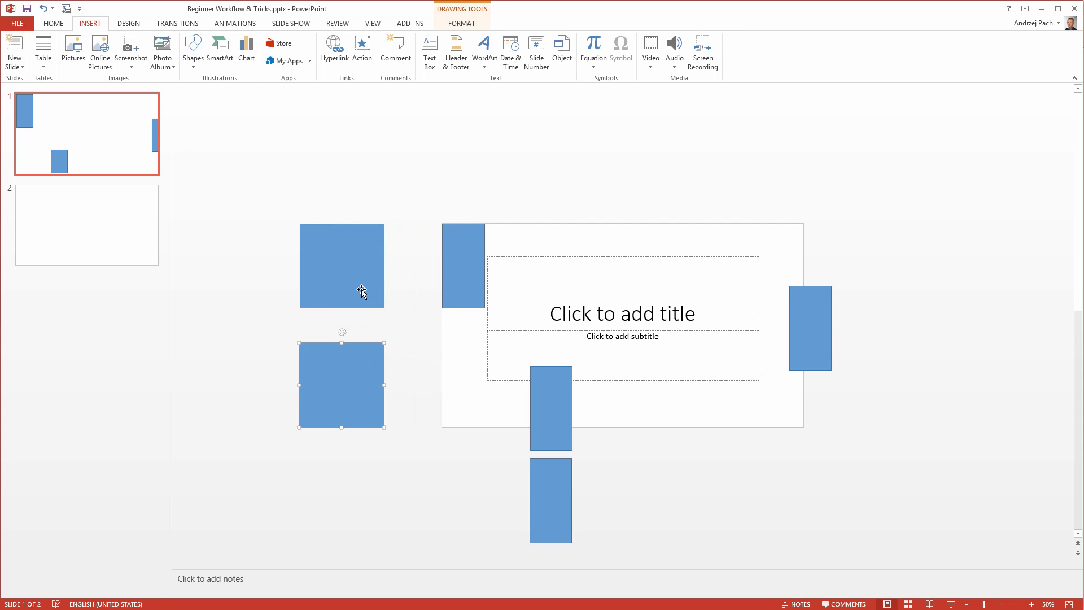
# Lower the left rectangle to mid-height on slide 1's left edge and delete both squares
pyautogui.moveTo(460, 293); pyautogui.dragTo(461, 341)
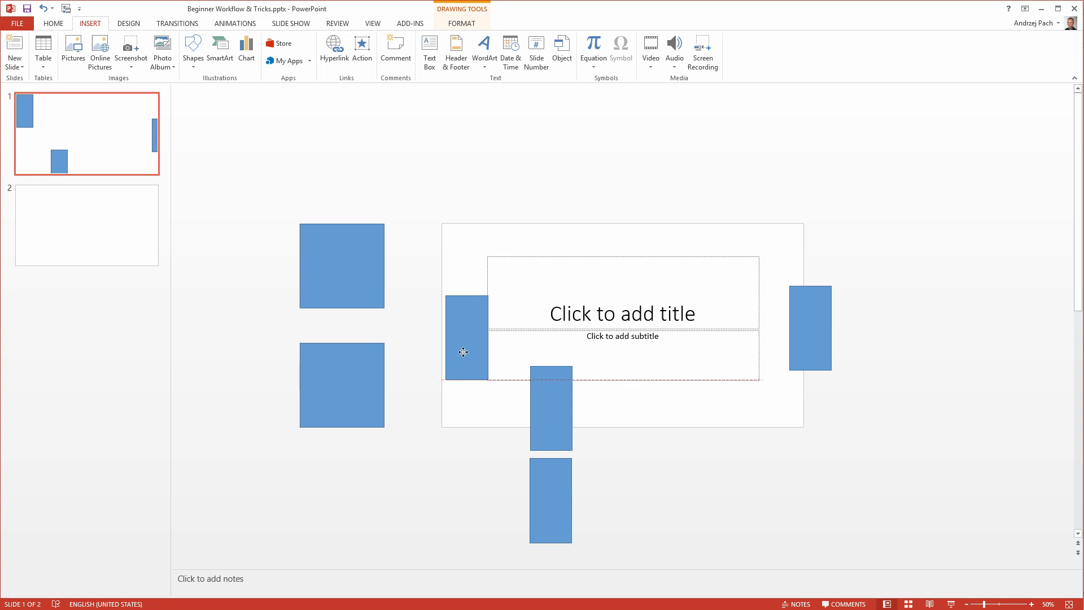
pyautogui.moveTo(463, 352); pyautogui.dragTo(459, 329)
pyautogui.moveTo(276, 187); pyautogui.dragTo(418, 459)
pyautogui.press('Delete')
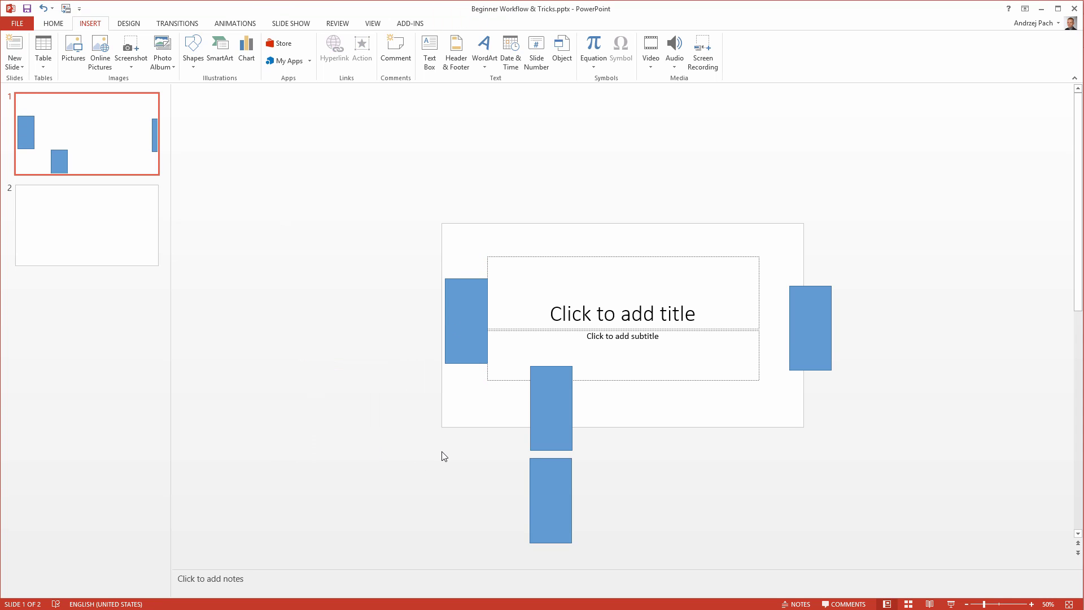